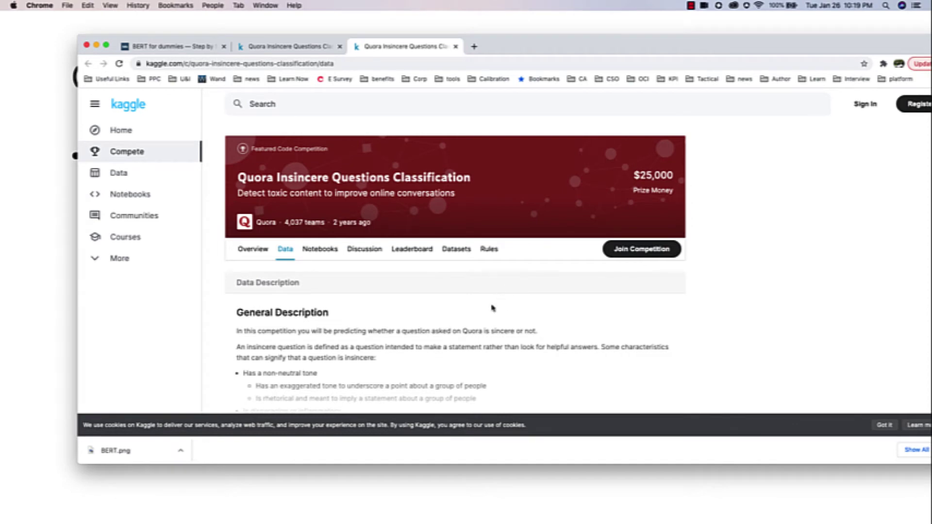
{"action": "scroll", "coordinate": [484, 314], "scroll_direction": "down", "scroll_amount": 5}
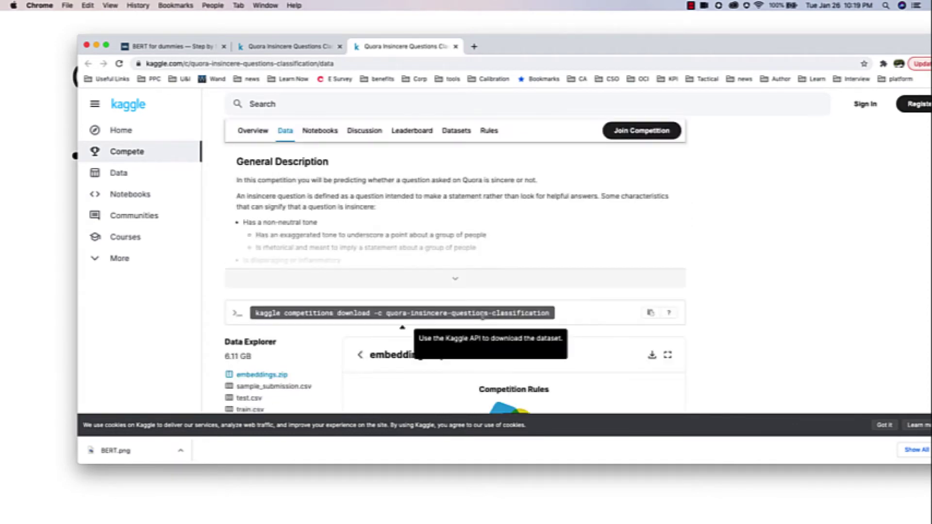
Step: Expand the full insincere-question description on the Data page, then open a new blank tab
{"action": "left_click", "coordinate": [456, 279]}
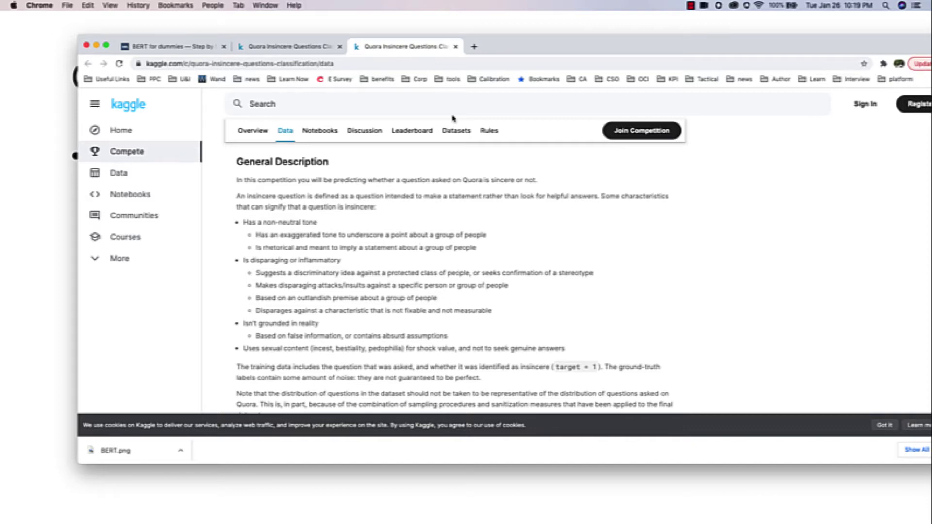
{"action": "left_click", "coordinate": [474, 46]}
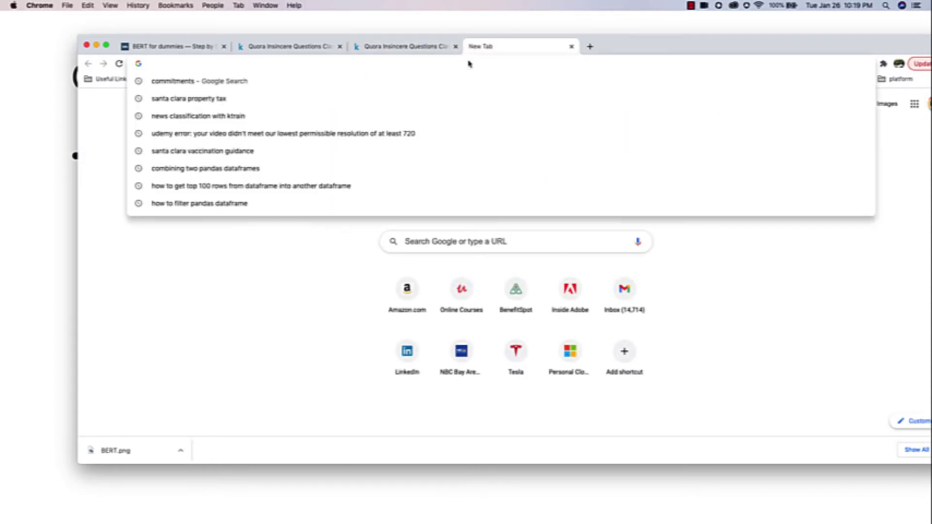
{"action": "type", "text": "Quora.com"}
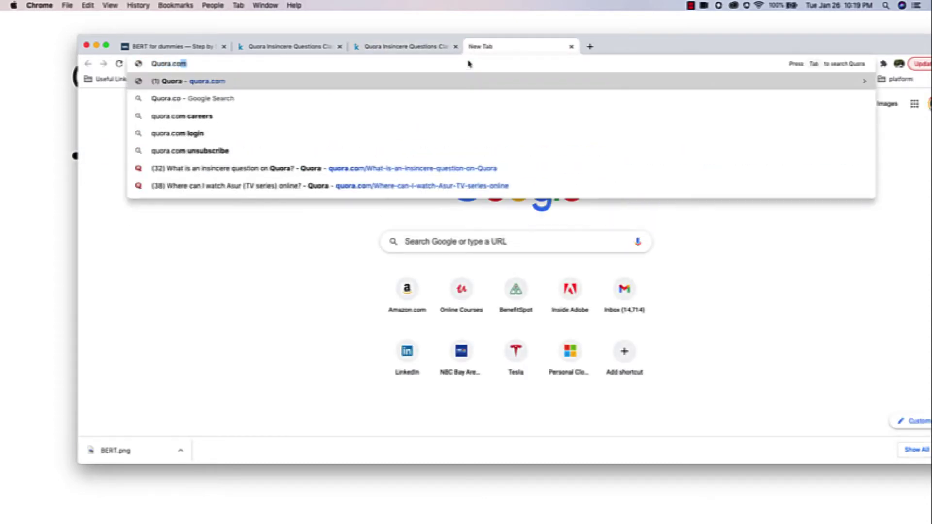
Step: Load Quora.com's home feed in the new tab
{"action": "key", "text": "Return"}
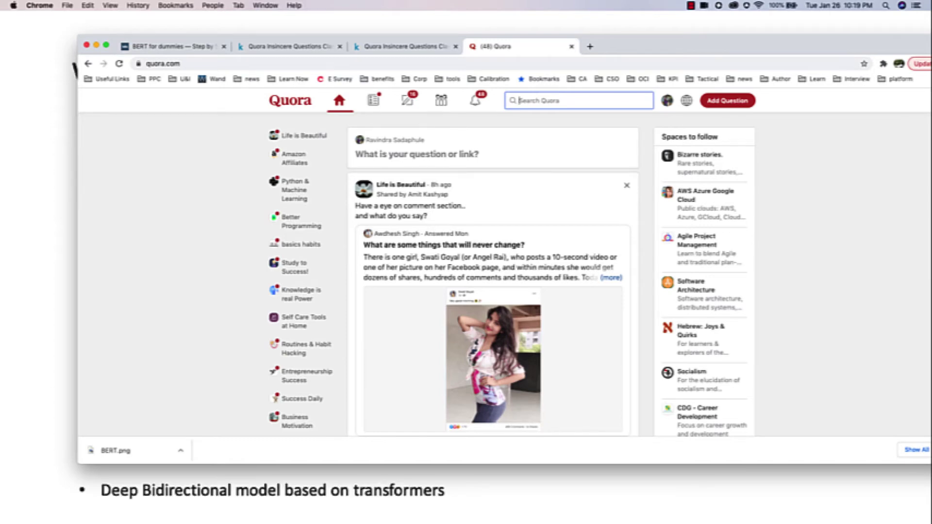
{"action": "key", "text": "Escape"}
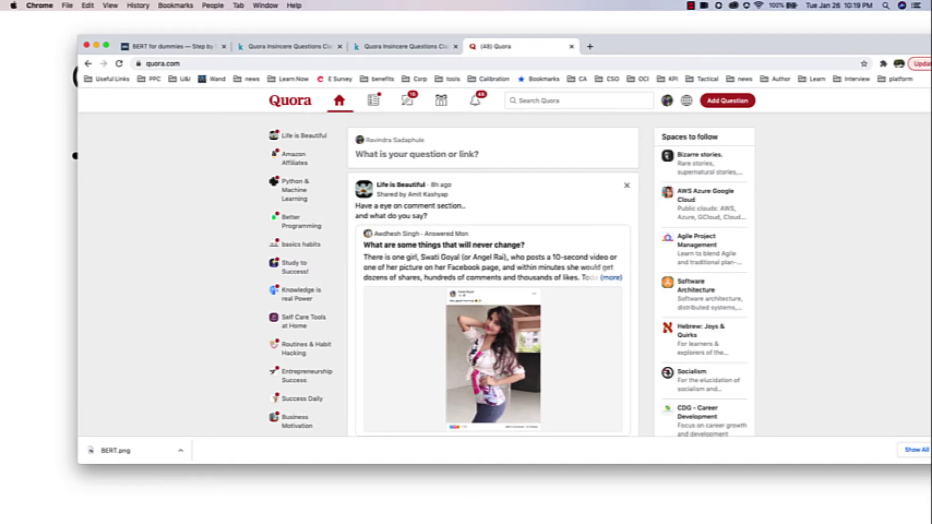
{"action": "scroll", "coordinate": [301, 177], "scroll_direction": "down", "scroll_amount": 2}
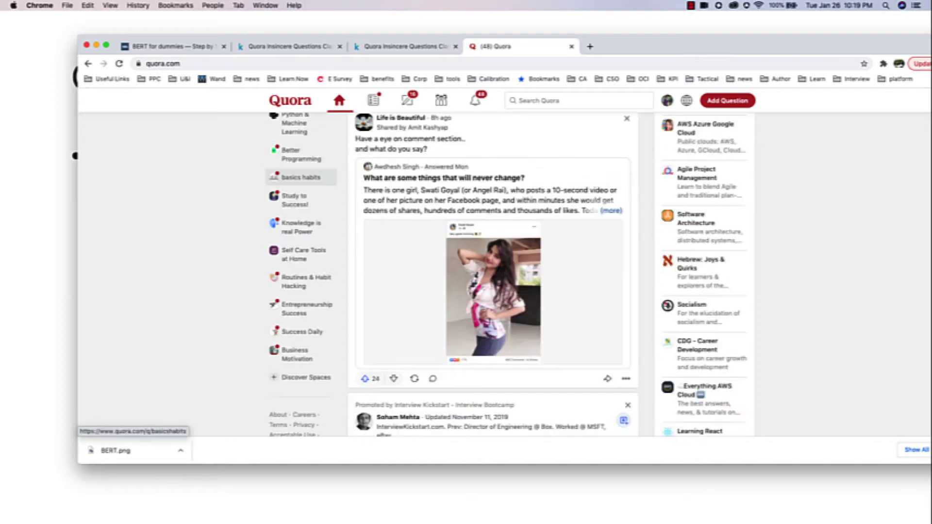
{"action": "scroll", "coordinate": [301, 177], "scroll_direction": "down", "scroll_amount": 2}
{"action": "scroll", "coordinate": [300, 176], "scroll_direction": "down", "scroll_amount": 2}
{"action": "scroll", "coordinate": [300, 177], "scroll_direction": "down", "scroll_amount": 2}
{"action": "scroll", "coordinate": [301, 177], "scroll_direction": "down", "scroll_amount": 2}
{"action": "scroll", "coordinate": [301, 176], "scroll_direction": "down", "scroll_amount": 2}
{"action": "scroll", "coordinate": [301, 177], "scroll_direction": "down", "scroll_amount": 2}
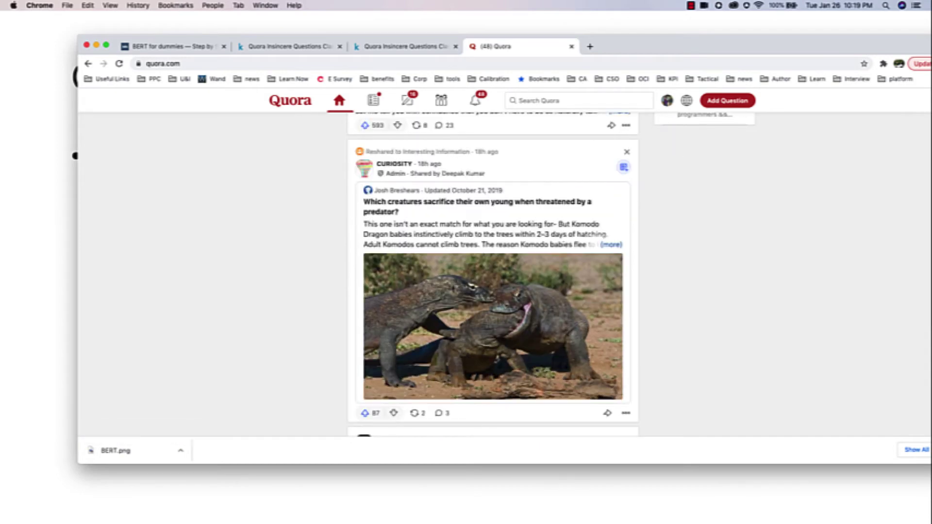
{"action": "scroll", "coordinate": [301, 177], "scroll_direction": "down", "scroll_amount": 3}
{"action": "scroll", "coordinate": [301, 177], "scroll_direction": "down", "scroll_amount": 4}
{"action": "scroll", "coordinate": [301, 177], "scroll_direction": "down", "scroll_amount": 3}
{"action": "scroll", "coordinate": [301, 177], "scroll_direction": "down", "scroll_amount": 3}
{"action": "scroll", "coordinate": [300, 177], "scroll_direction": "down", "scroll_amount": 2}
{"action": "scroll", "coordinate": [300, 177], "scroll_direction": "down", "scroll_amount": 1}
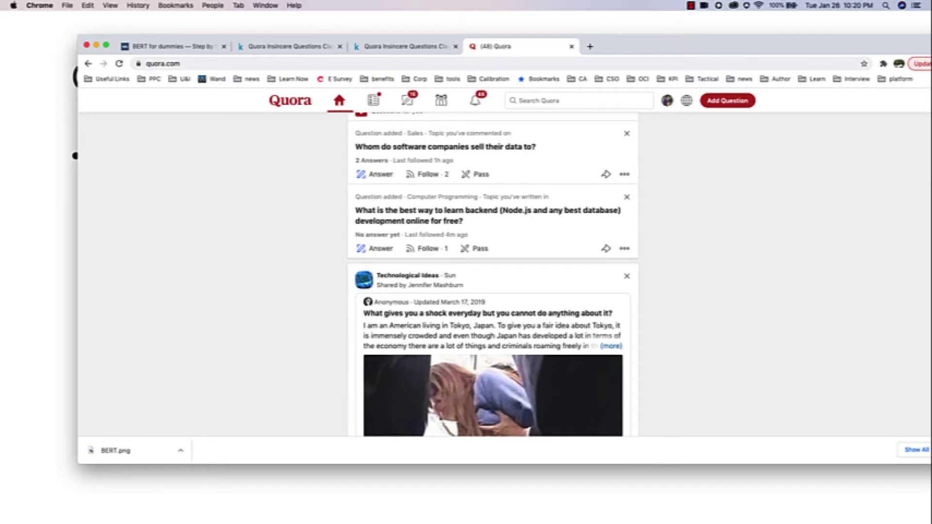
{"action": "scroll", "coordinate": [301, 177], "scroll_direction": "down", "scroll_amount": 1}
{"action": "scroll", "coordinate": [301, 177], "scroll_direction": "down", "scroll_amount": 3}
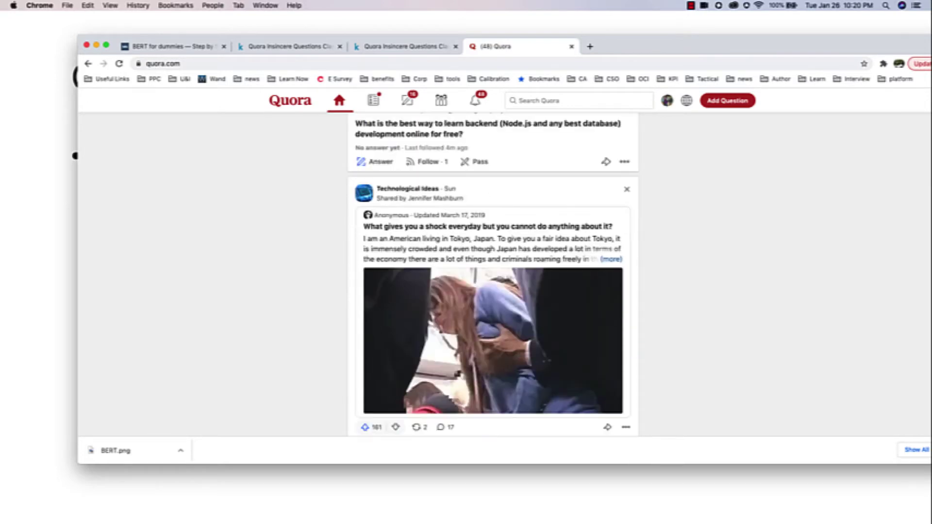
{"action": "scroll", "coordinate": [300, 177], "scroll_direction": "down", "scroll_amount": 2}
{"action": "scroll", "coordinate": [301, 178], "scroll_direction": "down", "scroll_amount": 2}
{"action": "scroll", "coordinate": [301, 177], "scroll_direction": "down", "scroll_amount": 1}
{"action": "scroll", "coordinate": [301, 177], "scroll_direction": "down", "scroll_amount": 4}
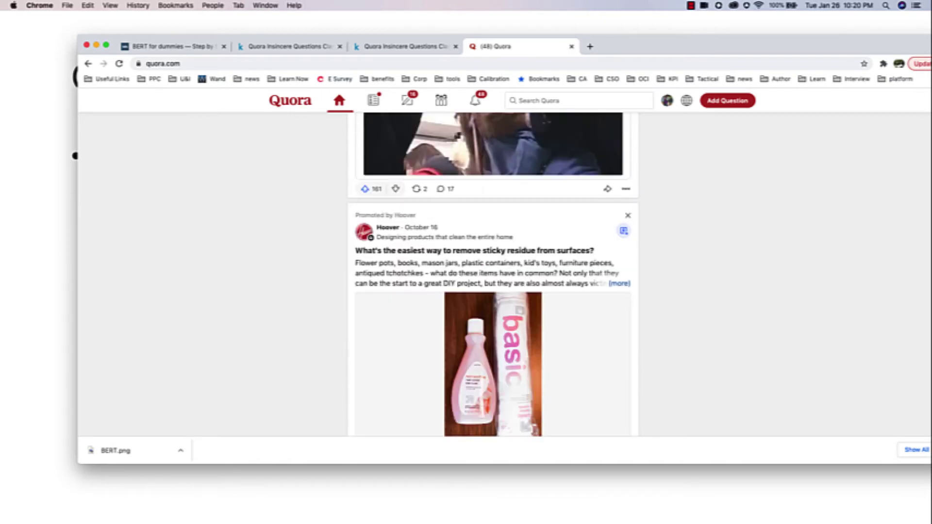
{"action": "scroll", "coordinate": [301, 177], "scroll_direction": "down", "scroll_amount": 3}
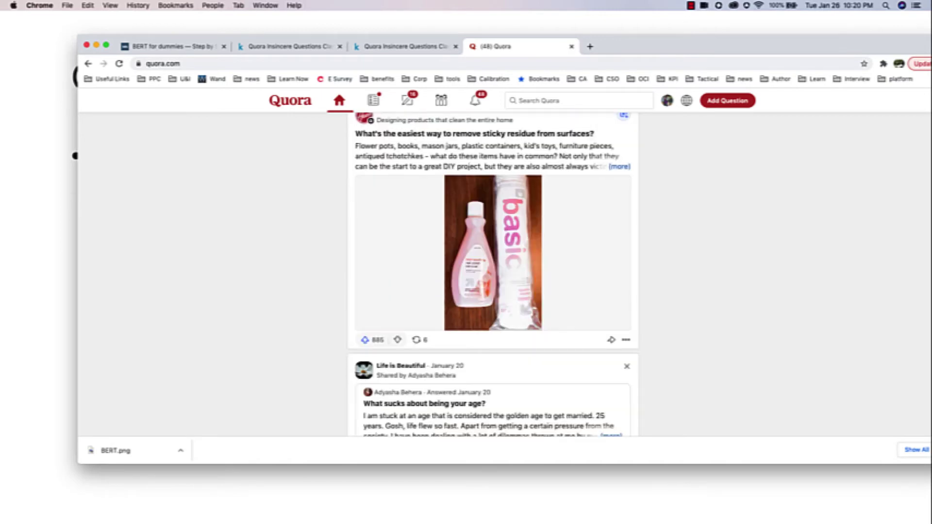
{"action": "scroll", "coordinate": [301, 176], "scroll_direction": "down", "scroll_amount": 2}
{"action": "scroll", "coordinate": [301, 177], "scroll_direction": "down", "scroll_amount": 2}
{"action": "scroll", "coordinate": [300, 177], "scroll_direction": "down", "scroll_amount": 2}
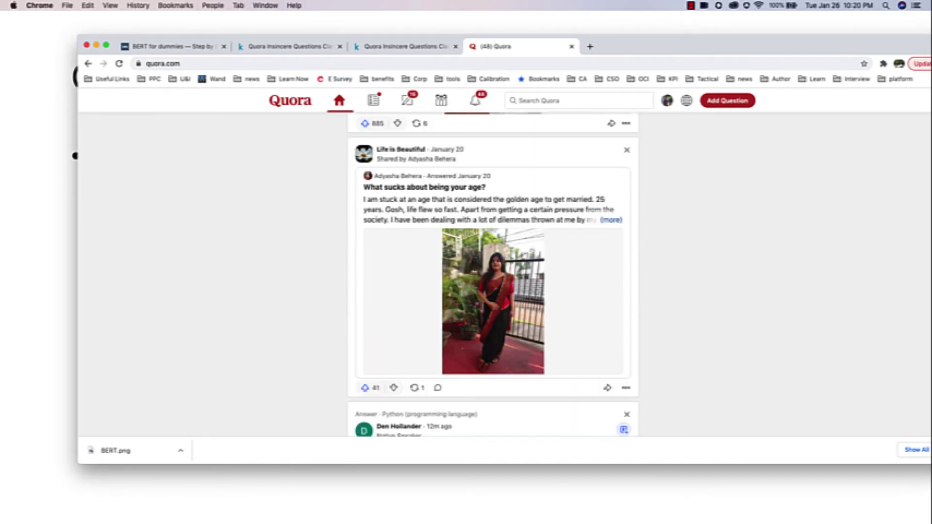
{"action": "scroll", "coordinate": [301, 177], "scroll_direction": "down", "scroll_amount": 1}
{"action": "scroll", "coordinate": [300, 177], "scroll_direction": "down", "scroll_amount": 4}
{"action": "scroll", "coordinate": [301, 177], "scroll_direction": "down", "scroll_amount": 3}
{"action": "scroll", "coordinate": [300, 176], "scroll_direction": "down", "scroll_amount": 3}
{"action": "scroll", "coordinate": [301, 177], "scroll_direction": "down", "scroll_amount": 1}
{"action": "scroll", "coordinate": [301, 177], "scroll_direction": "down", "scroll_amount": 2}
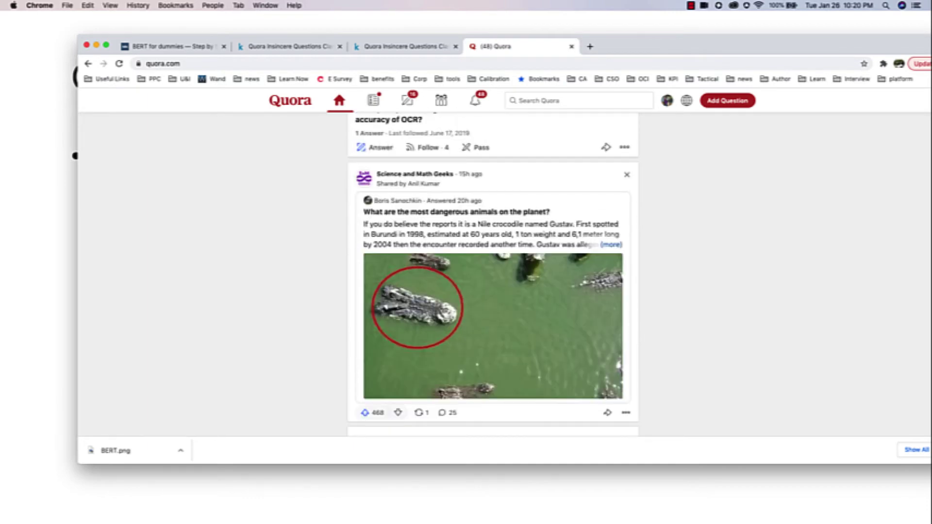
{"action": "scroll", "coordinate": [301, 177], "scroll_direction": "down", "scroll_amount": 3}
{"action": "scroll", "coordinate": [301, 177], "scroll_direction": "down", "scroll_amount": 3}
{"action": "scroll", "coordinate": [301, 177], "scroll_direction": "down", "scroll_amount": 1}
{"action": "scroll", "coordinate": [300, 177], "scroll_direction": "up", "scroll_amount": 5}
{"action": "scroll", "coordinate": [301, 177], "scroll_direction": "up", "scroll_amount": 4}
{"action": "scroll", "coordinate": [301, 177], "scroll_direction": "up", "scroll_amount": 3}
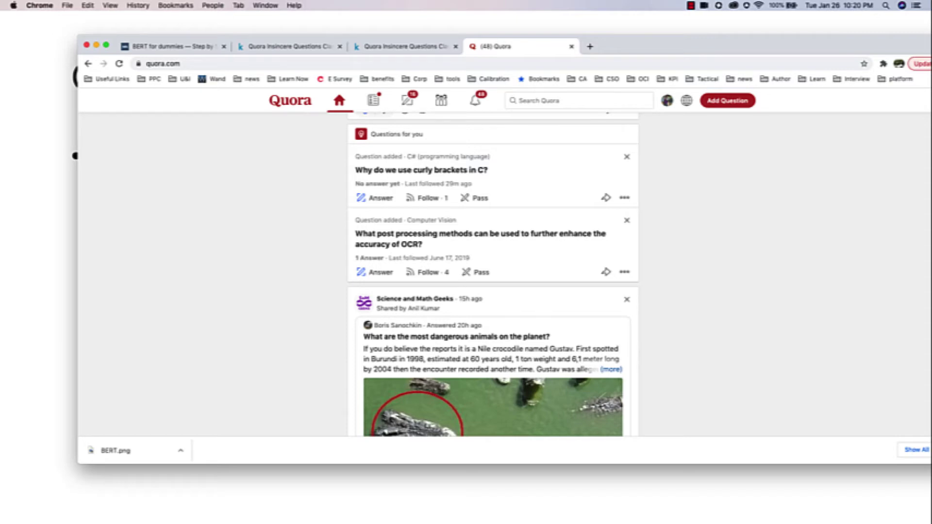
Step: Switch between the Quora and Kaggle tabs, ending on the competition's Data fields section
{"action": "left_click", "coordinate": [39, 5]}
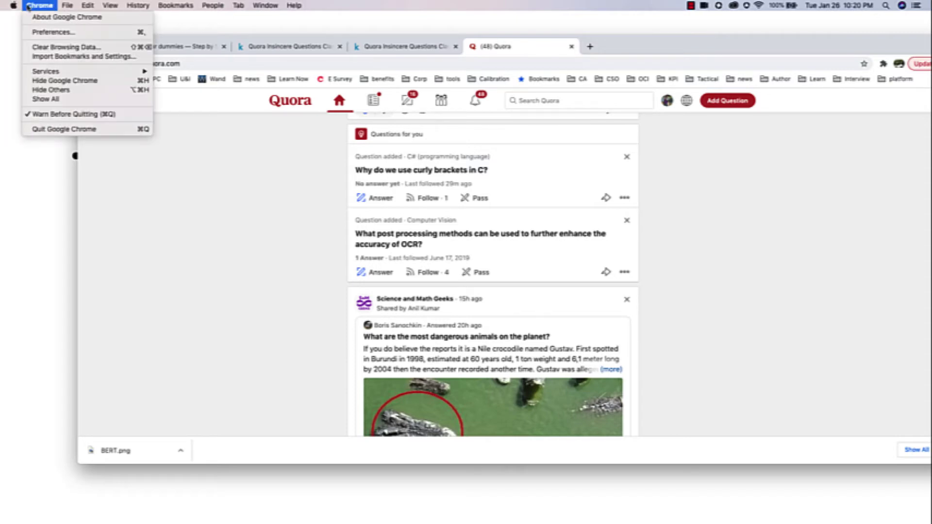
{"action": "left_click", "coordinate": [135, 150]}
{"action": "left_click", "coordinate": [399, 46]}
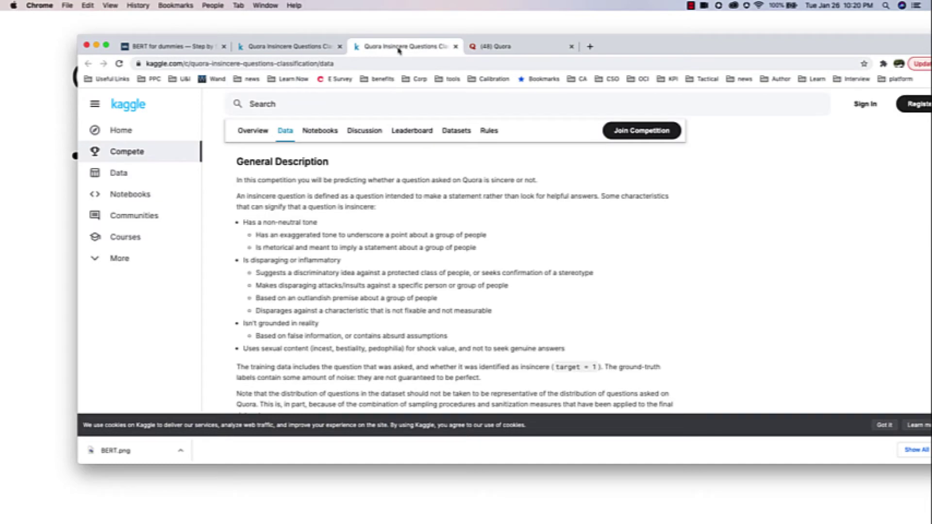
{"action": "left_click", "coordinate": [485, 46]}
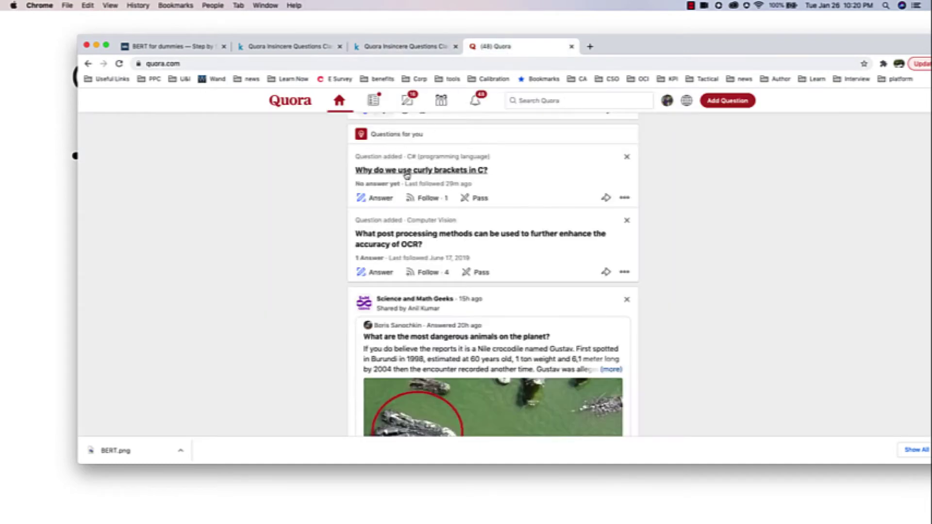
{"action": "left_click", "coordinate": [405, 46]}
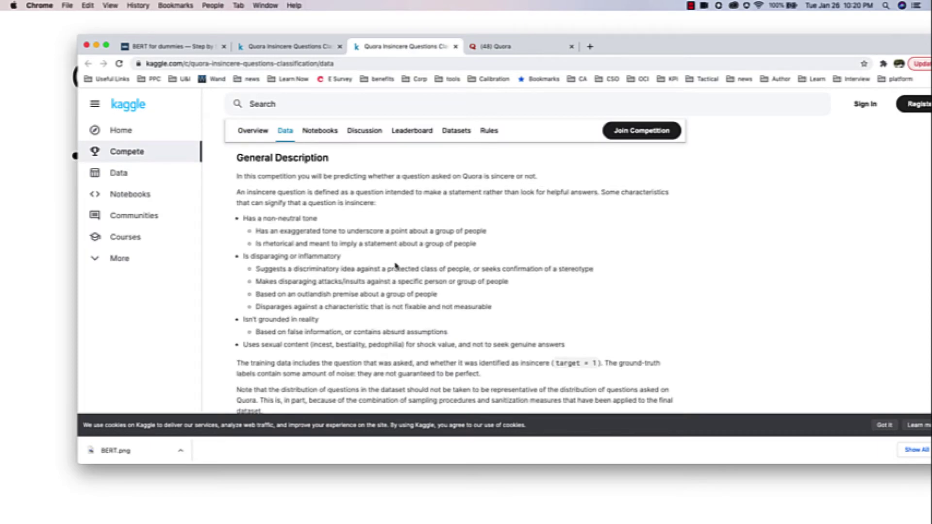
{"action": "scroll", "coordinate": [396, 266], "scroll_direction": "down", "scroll_amount": 1}
{"action": "scroll", "coordinate": [396, 264], "scroll_direction": "down", "scroll_amount": 1}
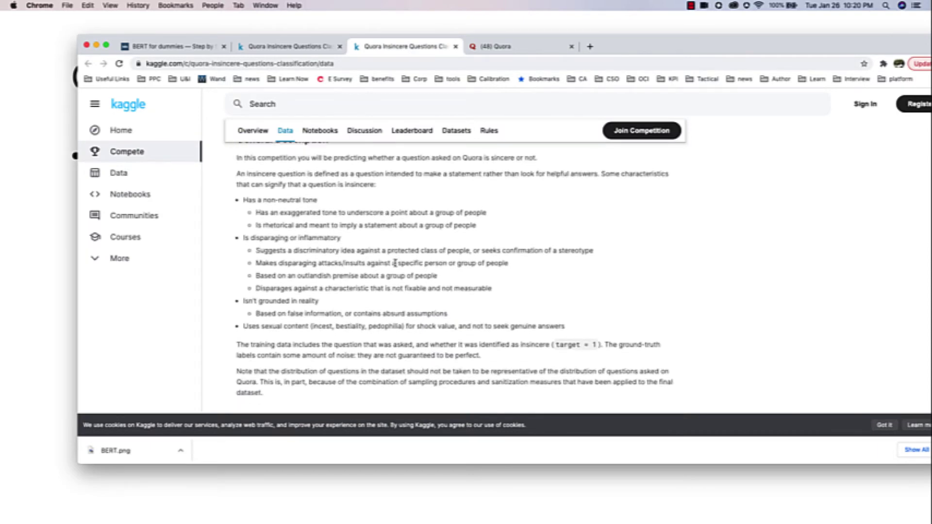
{"action": "scroll", "coordinate": [396, 263], "scroll_direction": "down", "scroll_amount": 2}
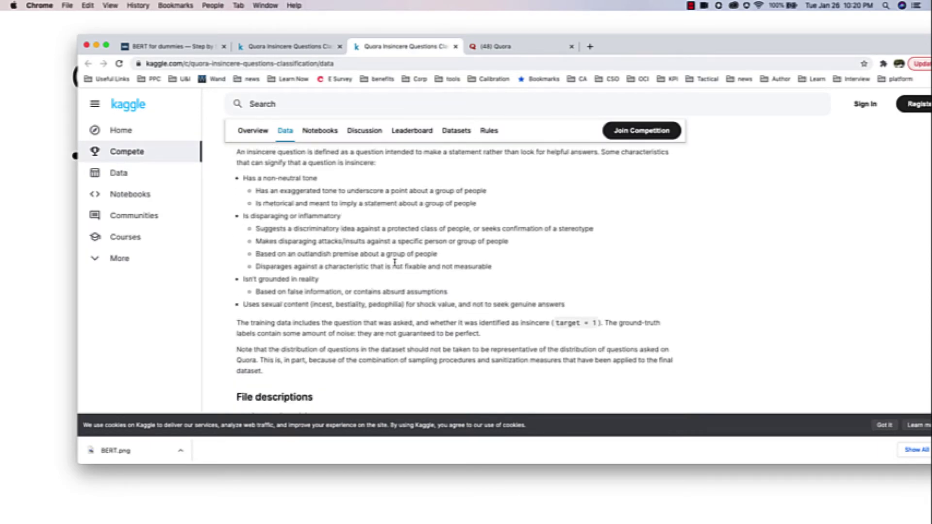
{"action": "scroll", "coordinate": [393, 263], "scroll_direction": "down", "scroll_amount": 1}
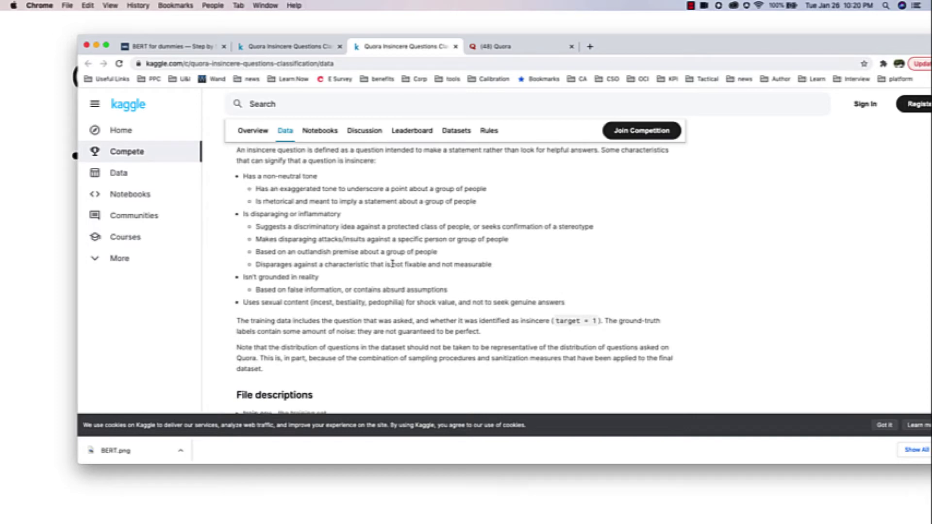
{"action": "scroll", "coordinate": [392, 263], "scroll_direction": "down", "scroll_amount": 1}
{"action": "scroll", "coordinate": [392, 266], "scroll_direction": "down", "scroll_amount": 2}
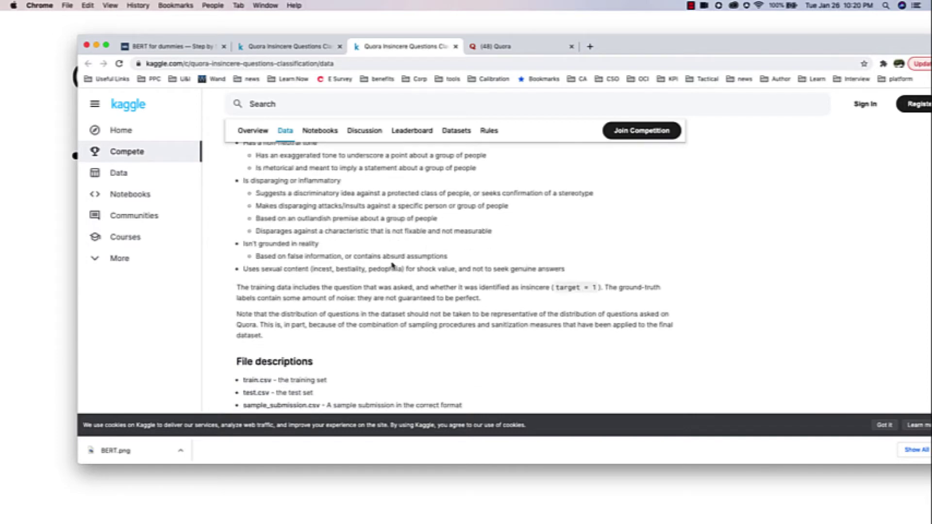
{"action": "scroll", "coordinate": [392, 264], "scroll_direction": "down", "scroll_amount": 1}
{"action": "scroll", "coordinate": [391, 263], "scroll_direction": "down", "scroll_amount": 2}
{"action": "scroll", "coordinate": [391, 264], "scroll_direction": "down", "scroll_amount": 3}
{"action": "scroll", "coordinate": [392, 263], "scroll_direction": "down", "scroll_amount": 2}
{"action": "scroll", "coordinate": [392, 265], "scroll_direction": "down", "scroll_amount": 3}
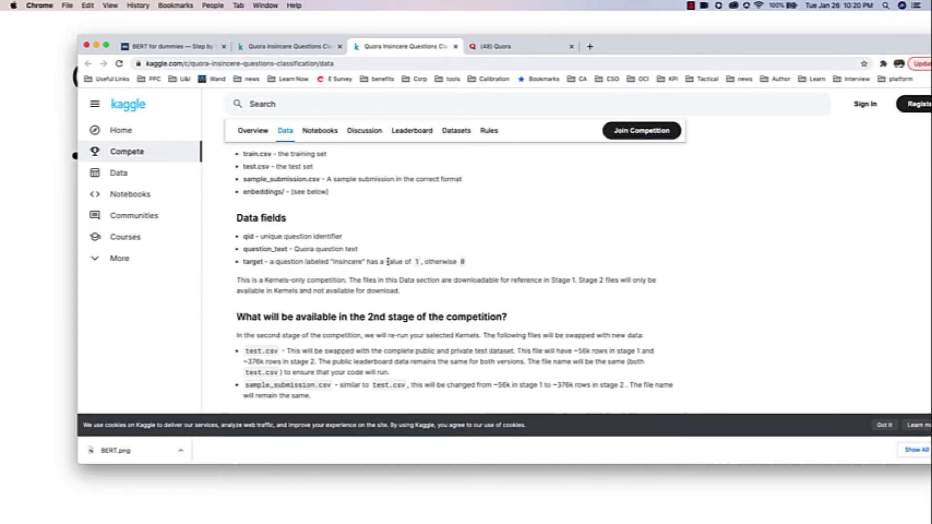
{"action": "scroll", "coordinate": [382, 262], "scroll_direction": "down", "scroll_amount": 3}
{"action": "scroll", "coordinate": [382, 262], "scroll_direction": "down", "scroll_amount": 3}
{"action": "scroll", "coordinate": [382, 262], "scroll_direction": "down", "scroll_amount": 3}
{"action": "scroll", "coordinate": [382, 262], "scroll_direction": "down", "scroll_amount": 3}
{"action": "scroll", "coordinate": [377, 260], "scroll_direction": "up", "scroll_amount": 5}
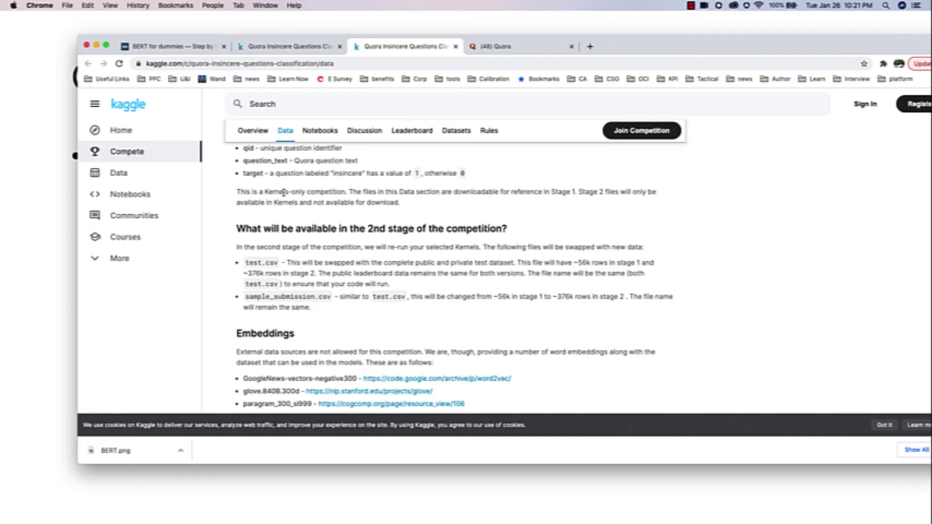
{"action": "scroll", "coordinate": [276, 207], "scroll_direction": "up", "scroll_amount": 3}
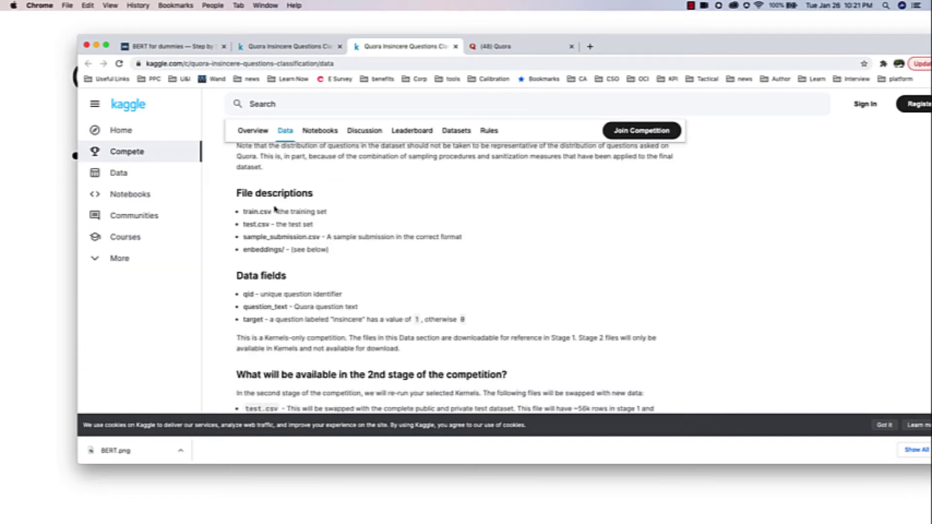
{"action": "scroll", "coordinate": [275, 209], "scroll_direction": "down", "scroll_amount": 1}
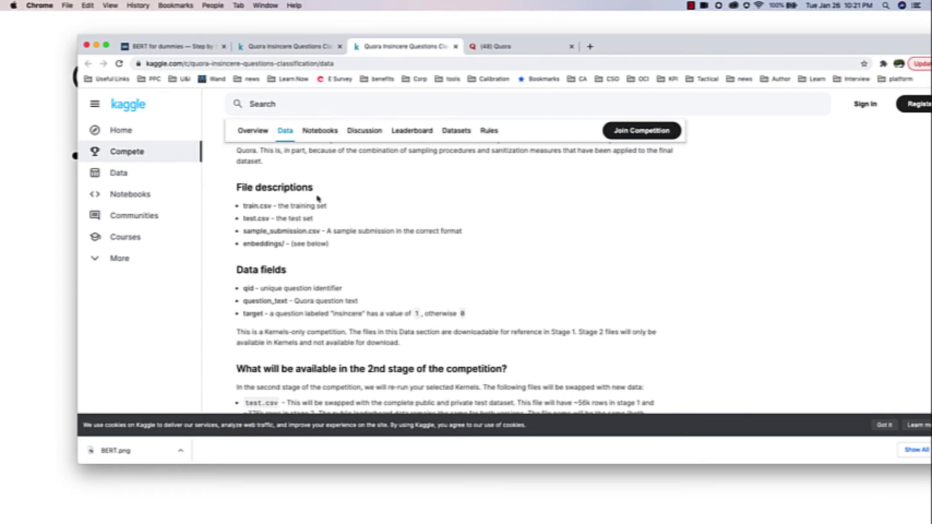
{"action": "scroll", "coordinate": [318, 197], "scroll_direction": "up", "scroll_amount": 3}
{"action": "scroll", "coordinate": [316, 193], "scroll_direction": "up", "scroll_amount": 3}
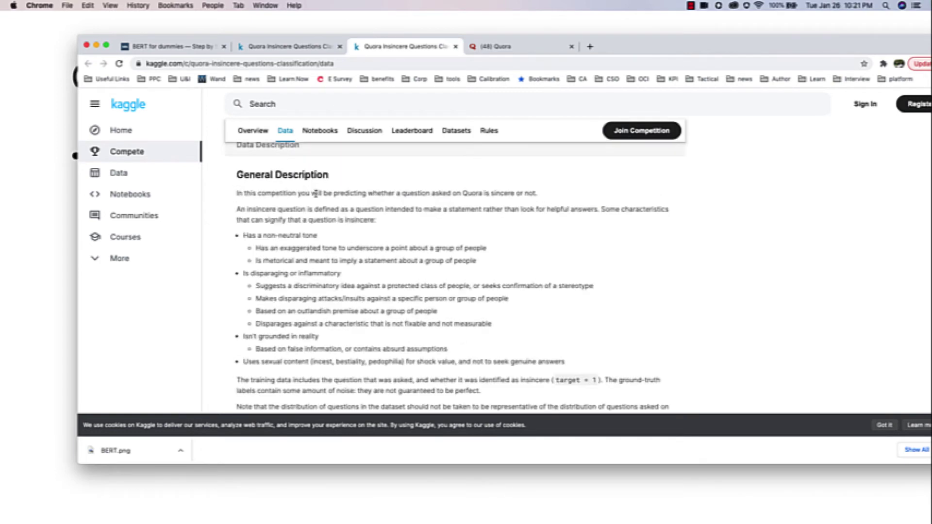